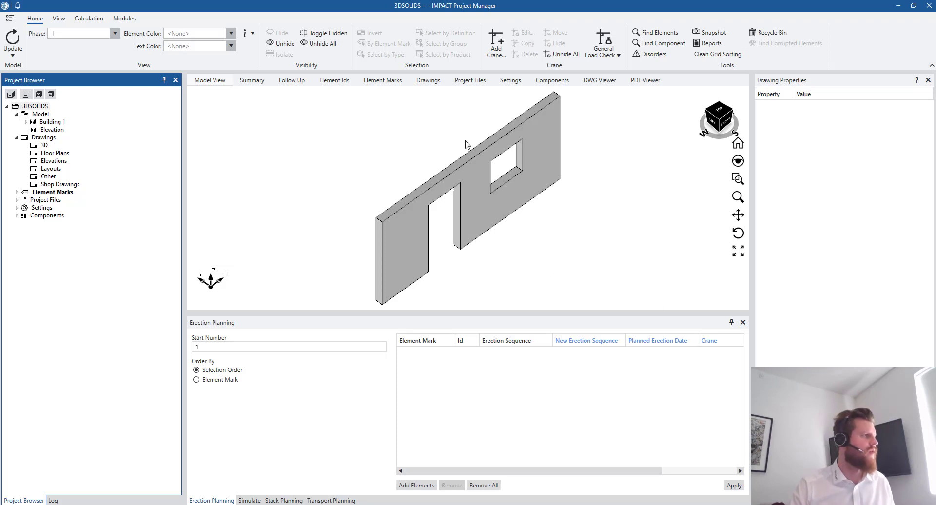
Step: Keep 3DSOLIDS' View08 auto-update at Element, CIM and Reinf., then open PLAN1 floor plan
{"action": "left_click", "coordinate": [36, 106]}
{"action": "right_click", "coordinate": [36, 108]}
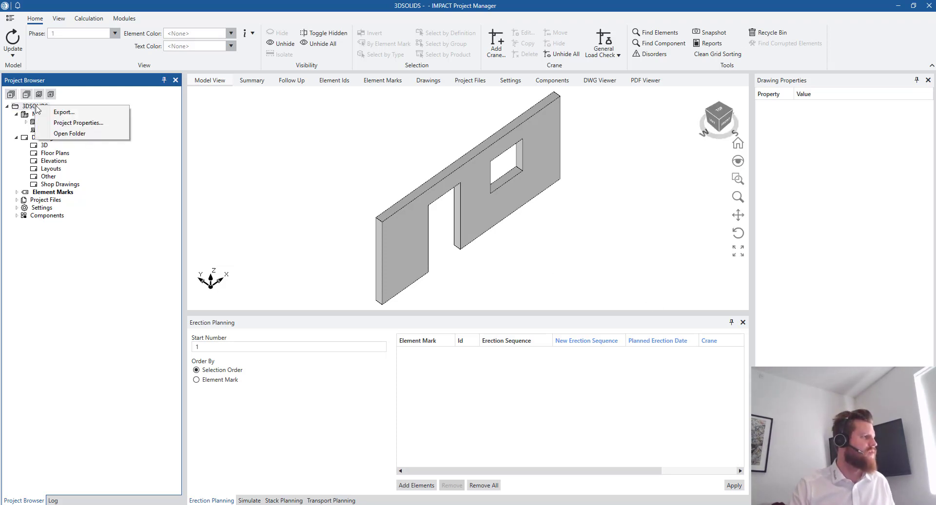
{"action": "left_click", "coordinate": [65, 122]}
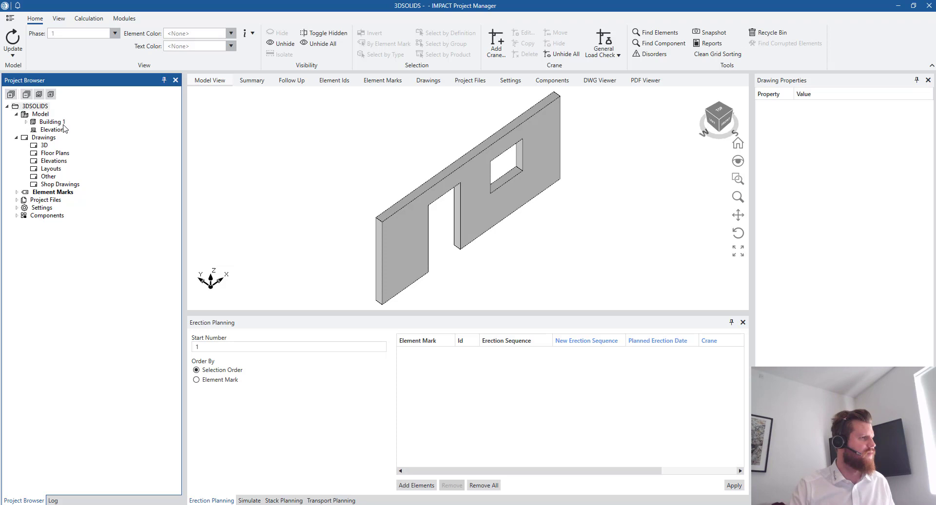
{"action": "left_click", "coordinate": [296, 73]}
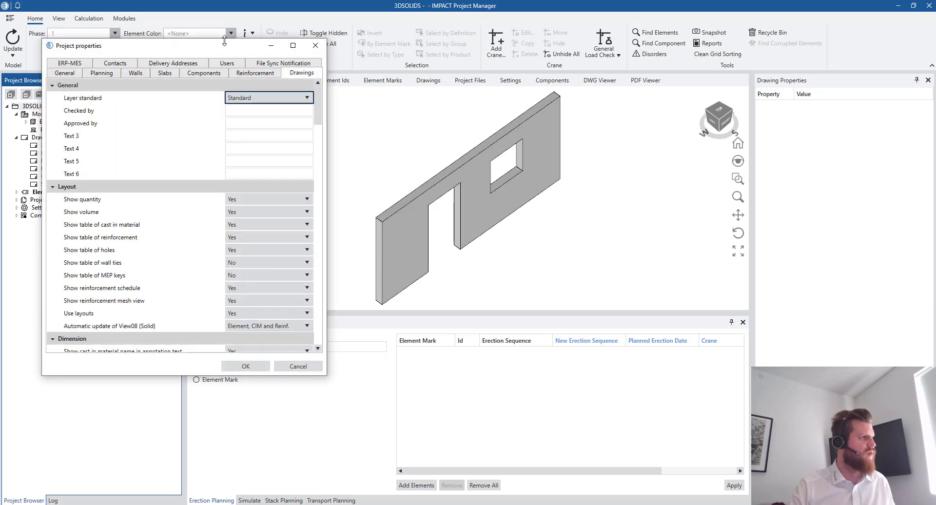
{"action": "left_click_drag", "start_coordinate": [232, 45], "coordinate": [410, 62]}
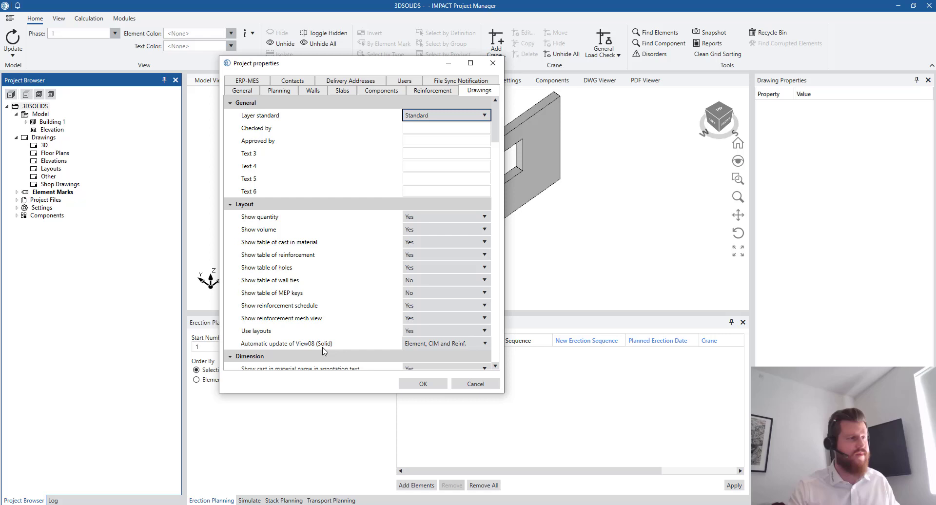
{"action": "left_click", "coordinate": [428, 348]}
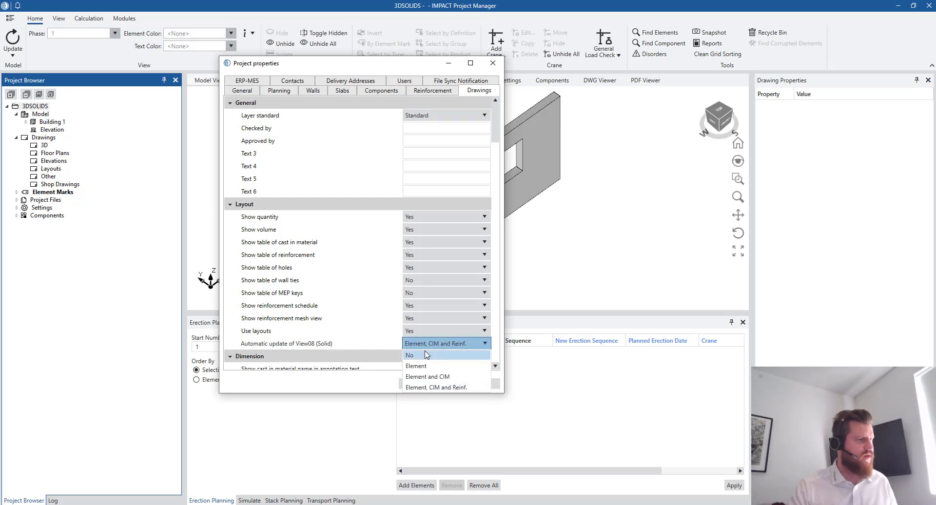
{"action": "left_click", "coordinate": [464, 388]}
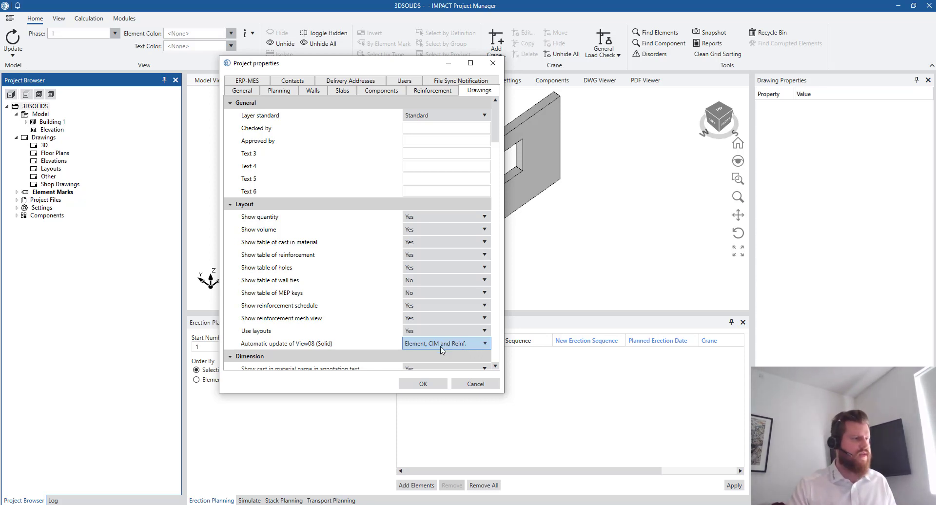
{"action": "left_click", "coordinate": [424, 384]}
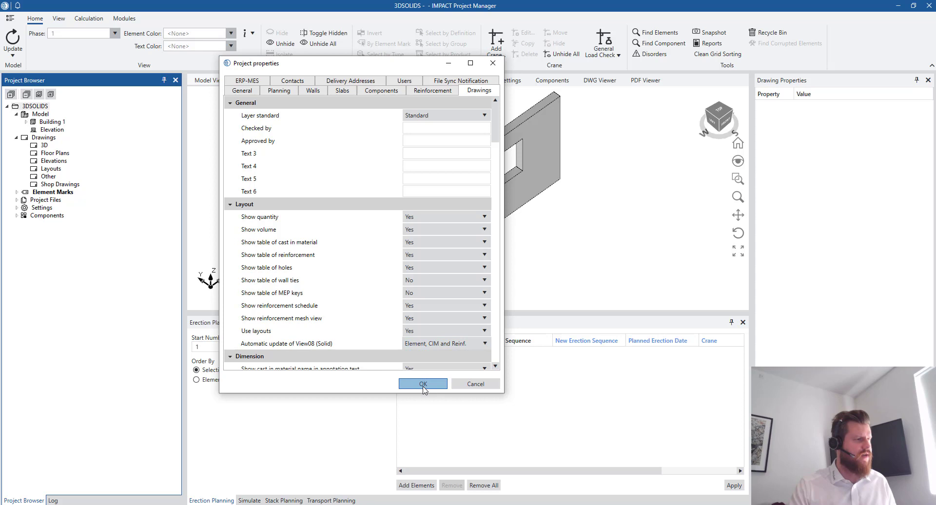
{"action": "left_click", "coordinate": [54, 153]}
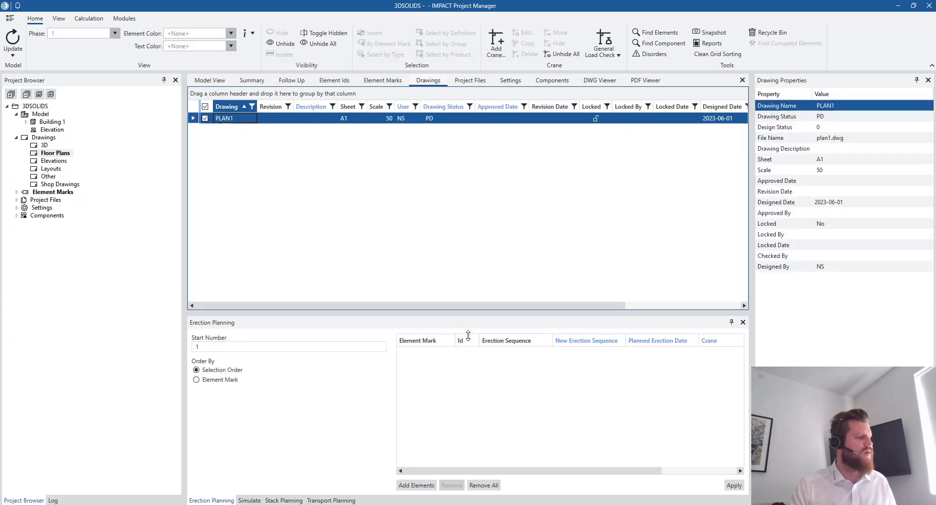
{"action": "double_click", "coordinate": [241, 120]}
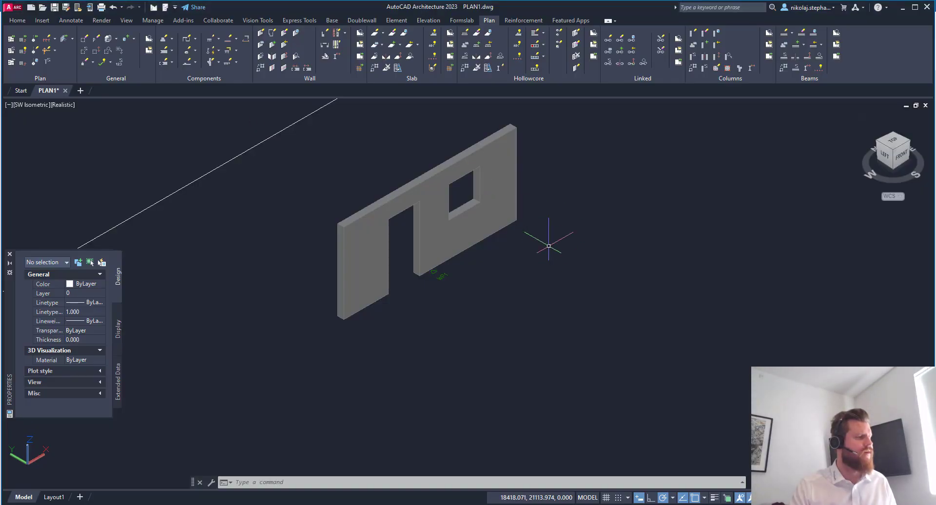
Step: Generate the WP1 shop drawing on WP_LAYOUT for the picked wall panel (3 found, 1 group)
{"action": "left_click", "coordinate": [452, 230]}
{"action": "key", "text": "Escape"}
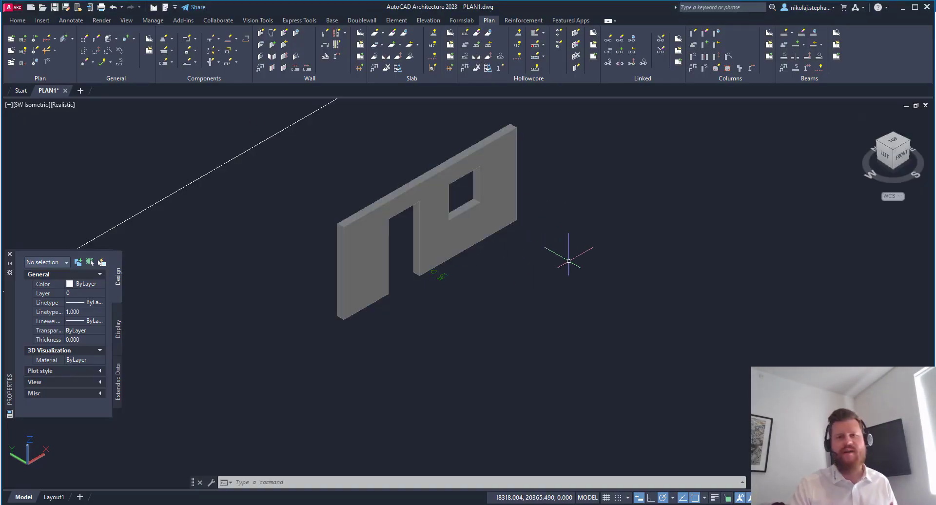
{"action": "left_click", "coordinate": [360, 58]}
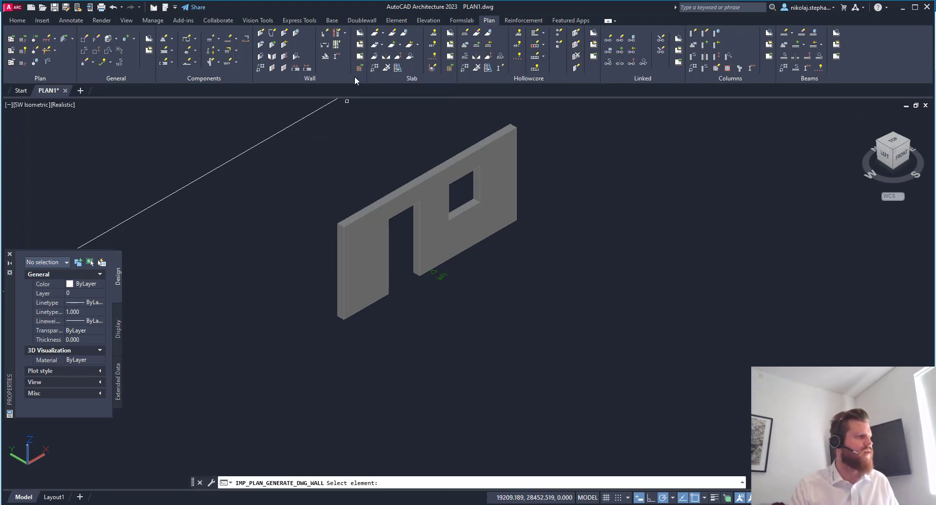
{"action": "left_click", "coordinate": [416, 183]}
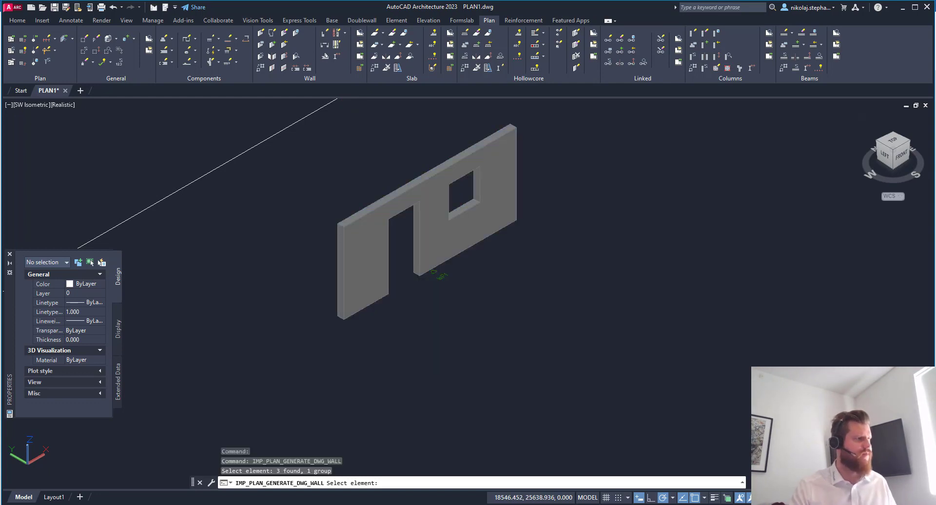
{"action": "key", "text": "Return"}
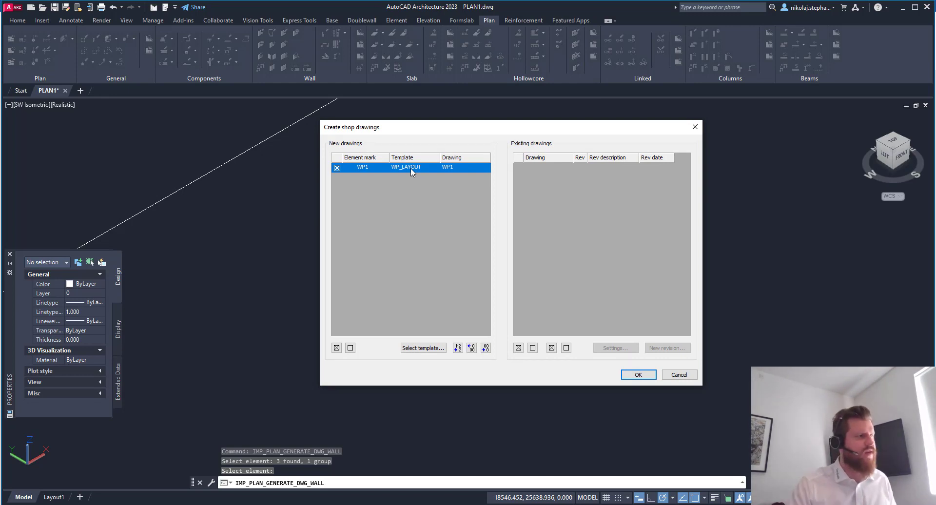
{"action": "left_click_drag", "start_coordinate": [460, 129], "coordinate": [607, 174]}
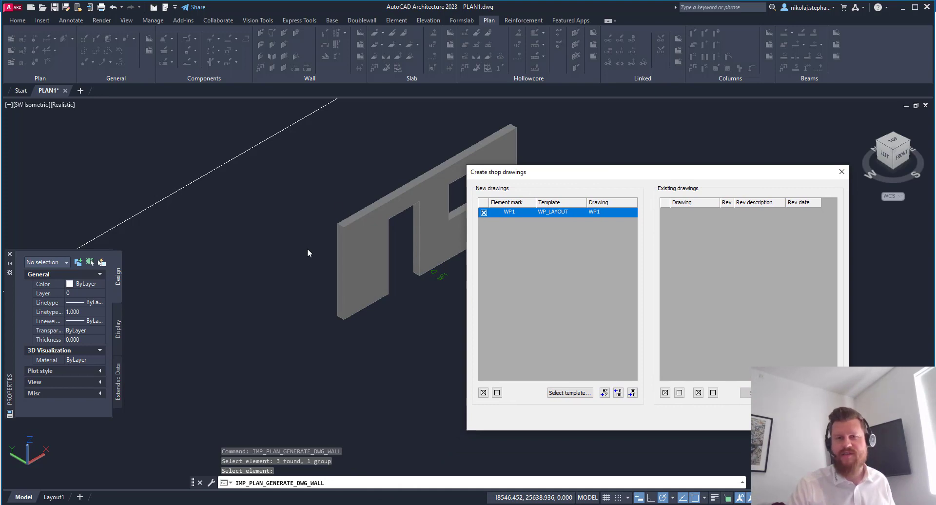
{"action": "left_click_drag", "start_coordinate": [619, 171], "coordinate": [431, 117]}
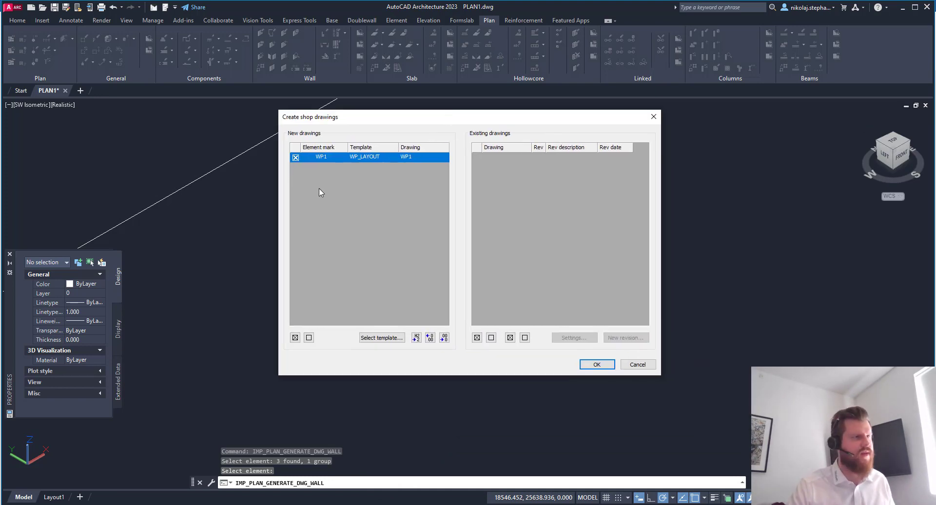
{"action": "left_click", "coordinate": [596, 365]}
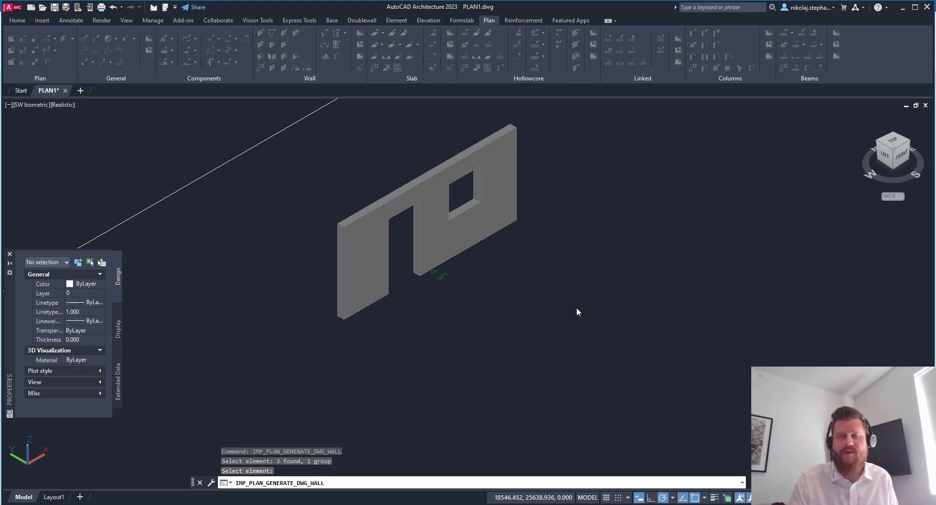
Step: Open the panel's WP1.dwg and pan/zoom to frame its drawing views and reinforcement details
{"action": "key", "text": "Return"}
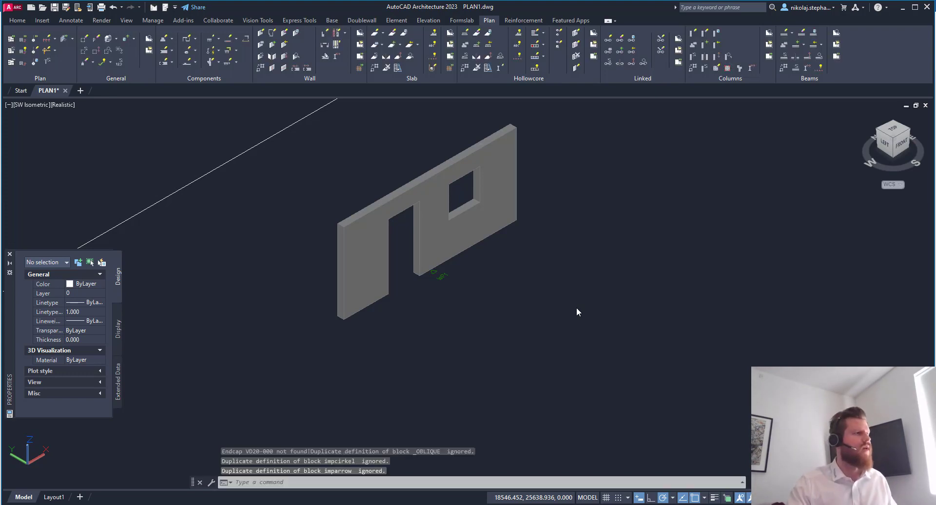
{"action": "left_click", "coordinate": [362, 48]}
{"action": "left_click", "coordinate": [437, 175]}
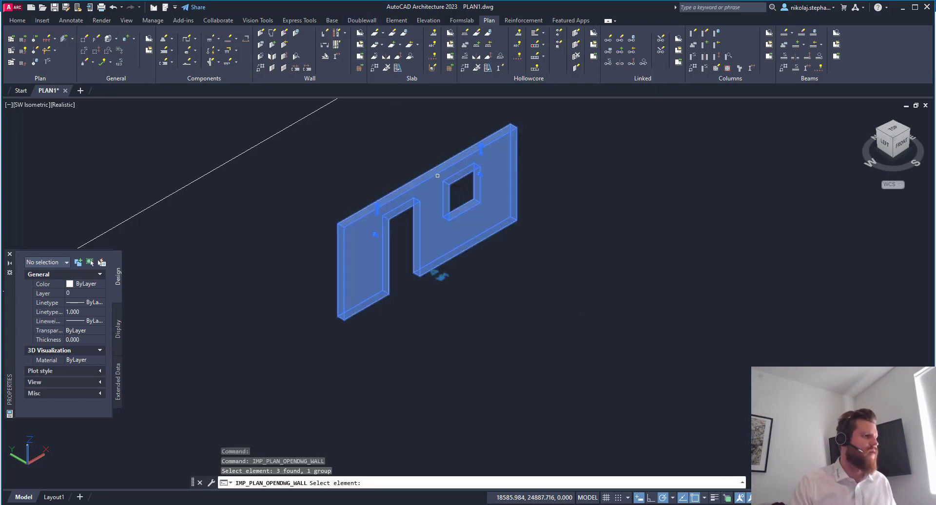
{"action": "key", "text": "Return"}
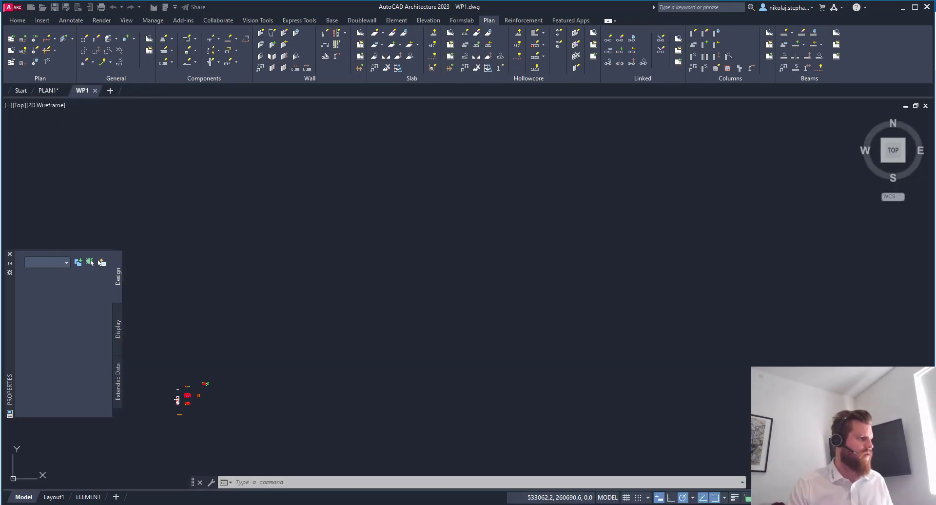
{"action": "middle_click_drag", "start_coordinate": [268, 388], "coordinate": [372, 355]}
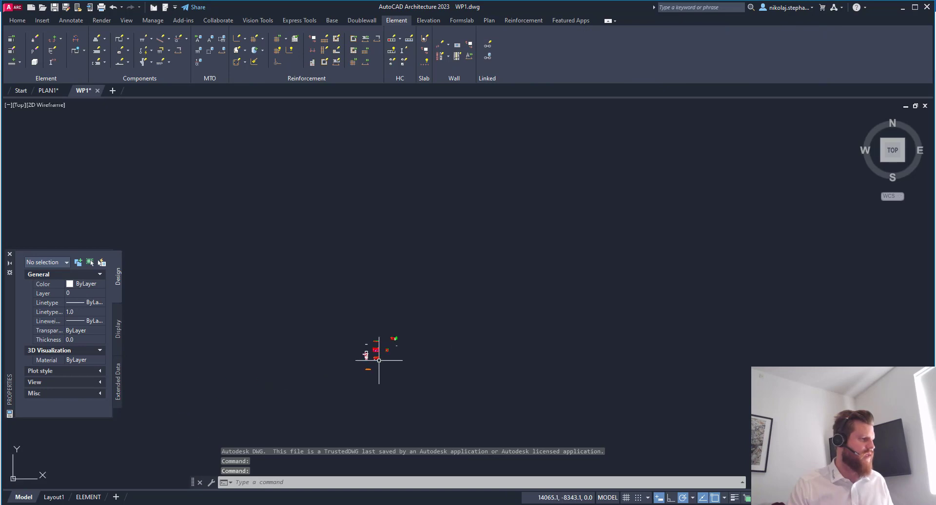
{"action": "scroll", "coordinate": [429, 357], "scroll_direction": "up", "scroll_amount": 3}
{"action": "middle_click_drag", "start_coordinate": [430, 356], "coordinate": [494, 348]}
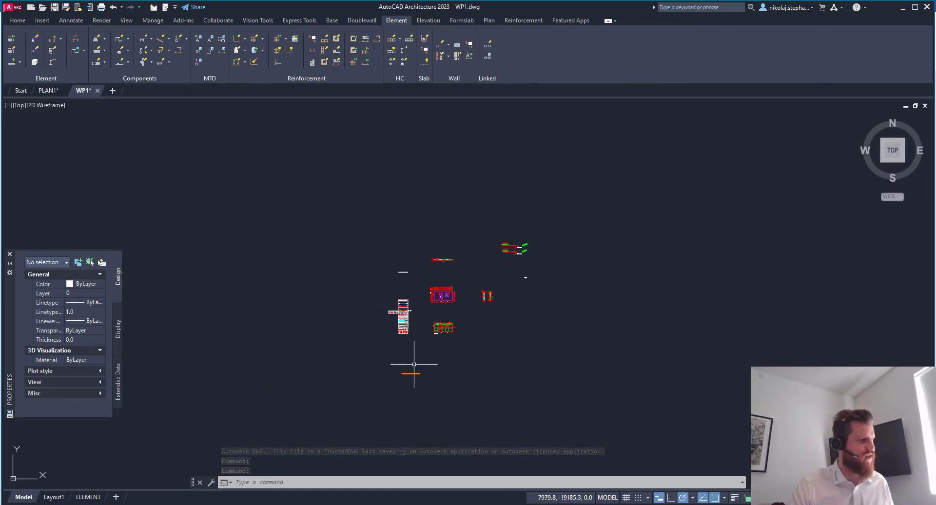
{"action": "left_click", "coordinate": [87, 497]}
{"action": "scroll", "coordinate": [565, 276], "scroll_direction": "down", "scroll_amount": 4}
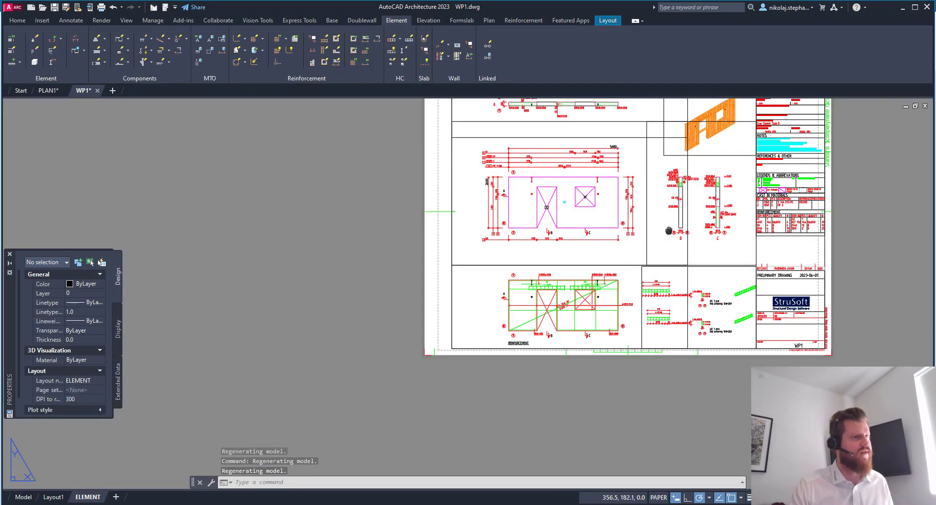
{"action": "middle_click_drag", "start_coordinate": [669, 231], "coordinate": [611, 274]}
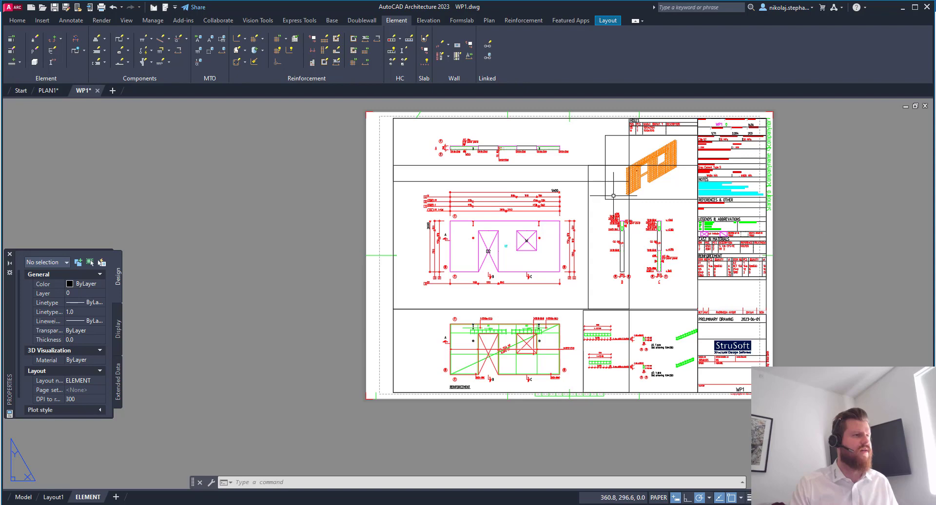
{"action": "scroll", "coordinate": [520, 152], "scroll_direction": "up", "scroll_amount": 2}
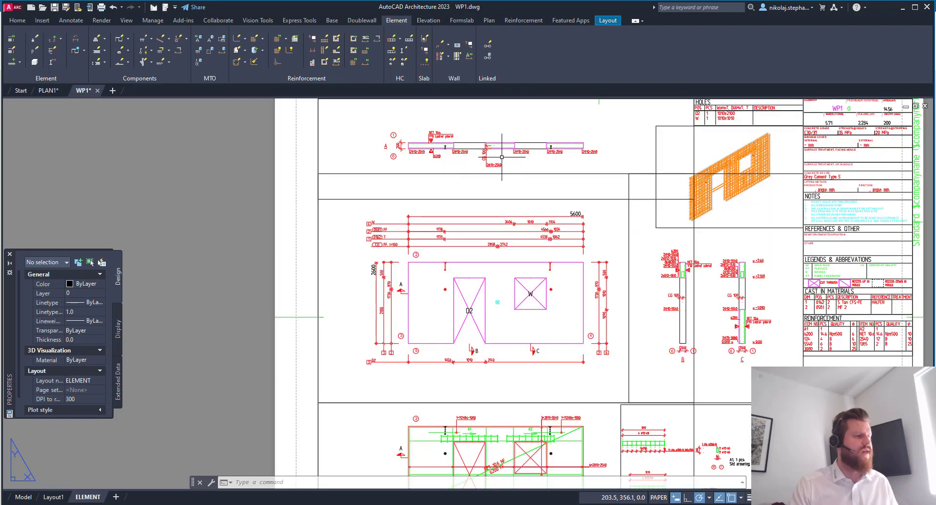
{"action": "middle_click_drag", "start_coordinate": [576, 268], "coordinate": [580, 167]}
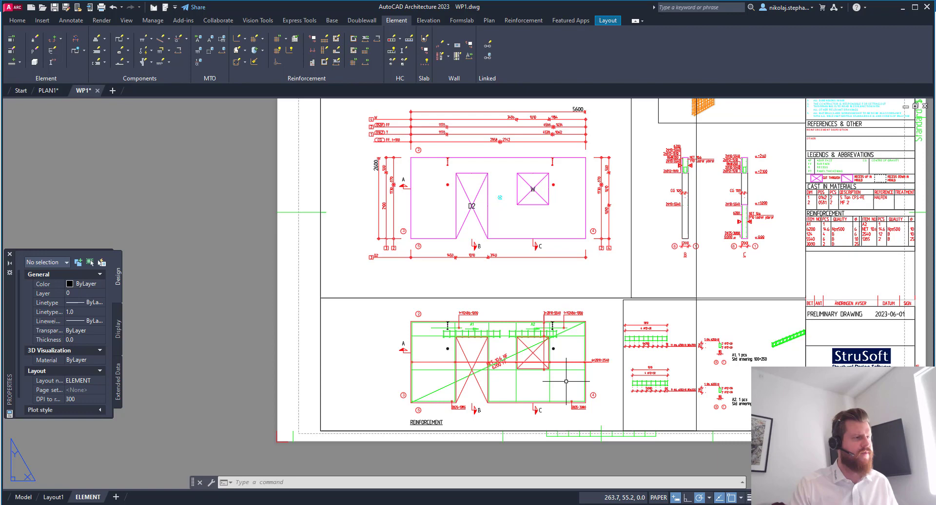
{"action": "middle_click_drag", "start_coordinate": [576, 374], "coordinate": [464, 367]}
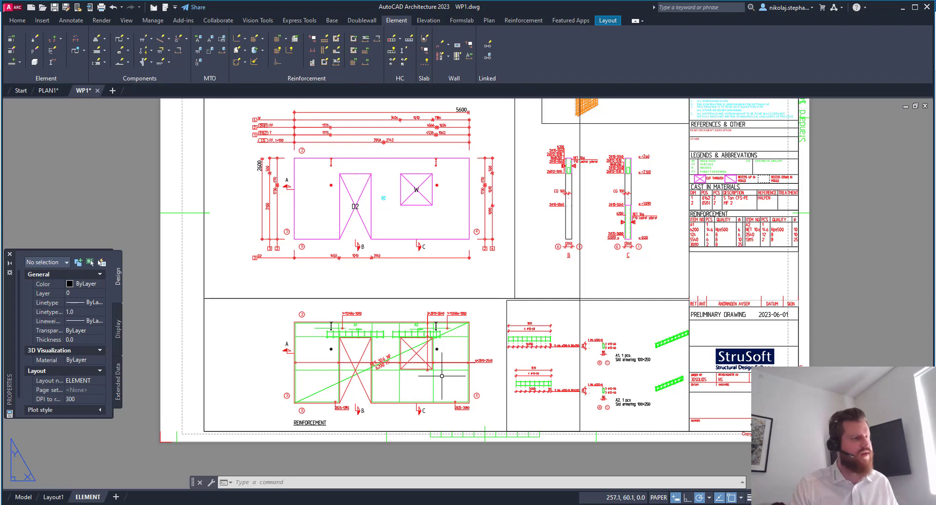
{"action": "scroll", "coordinate": [402, 347], "scroll_direction": "up", "scroll_amount": 2}
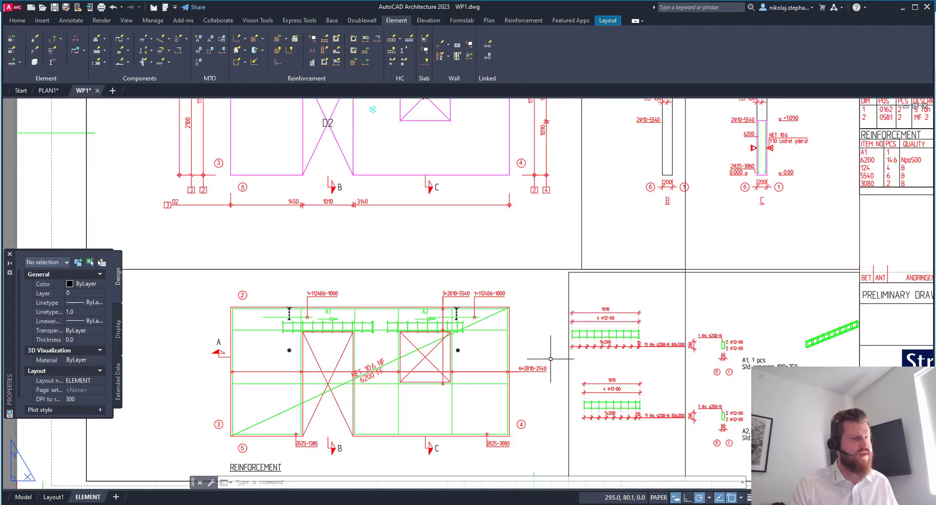
{"action": "middle_click_drag", "start_coordinate": [551, 359], "coordinate": [355, 337]}
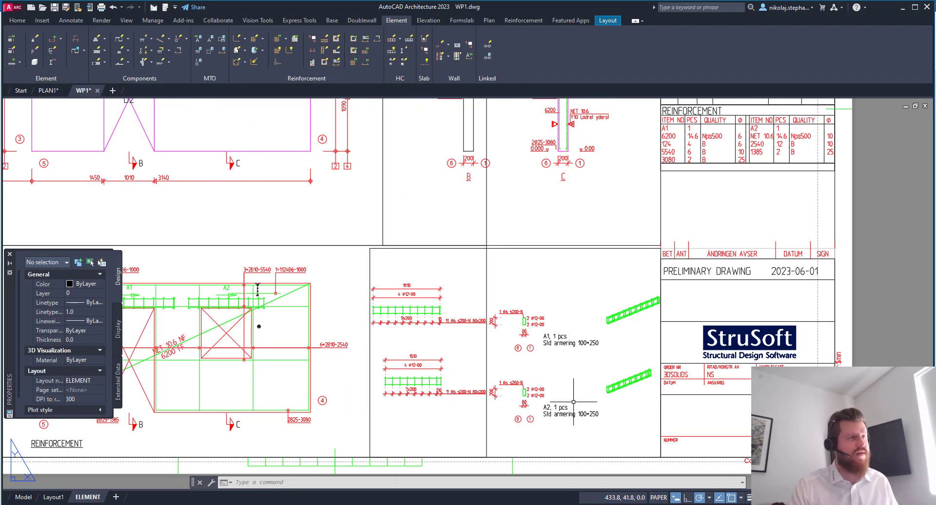
{"action": "scroll", "coordinate": [567, 350], "scroll_direction": "down", "scroll_amount": 3}
{"action": "scroll", "coordinate": [533, 258], "scroll_direction": "up", "scroll_amount": 4}
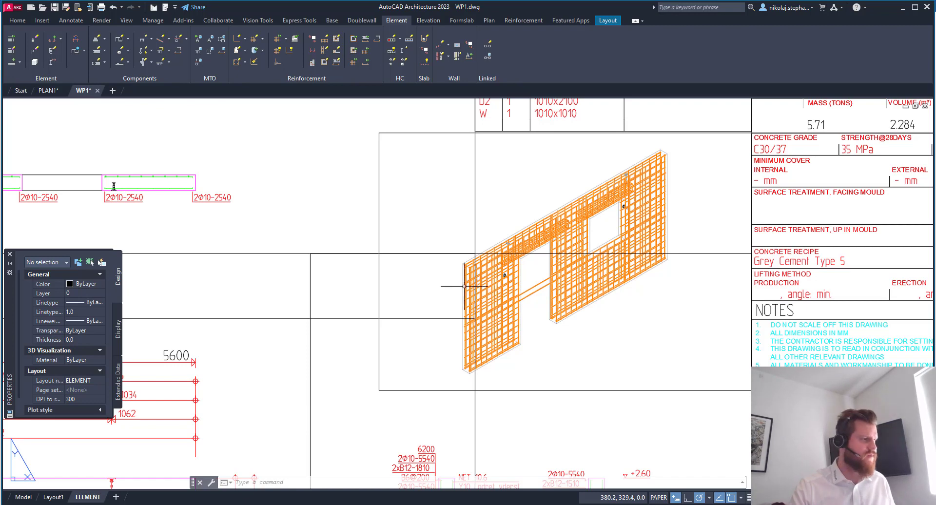
{"action": "scroll", "coordinate": [478, 289], "scroll_direction": "down", "scroll_amount": 6}
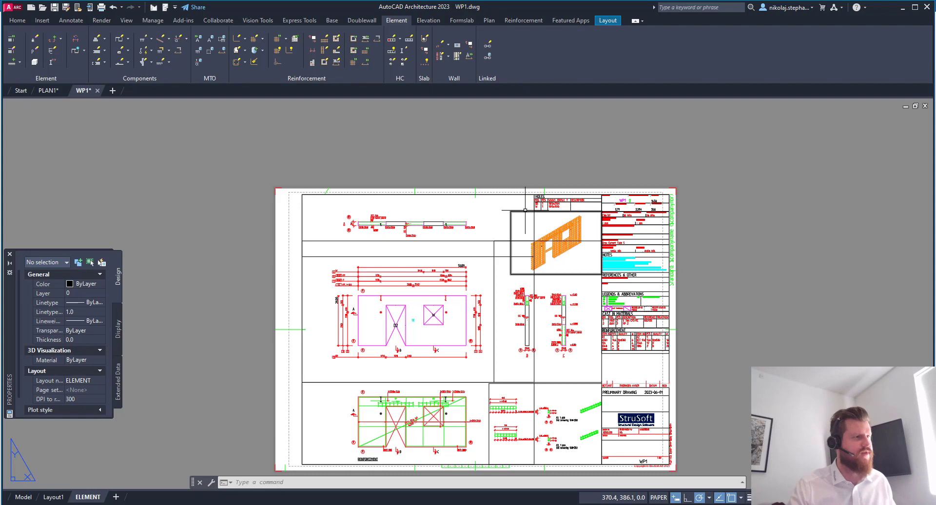
Step: Review the ELEMENT layout's viewports, including View08 (Solid), unchanged, then return to Model space
{"action": "mouse_move", "coordinate": [525, 210]}
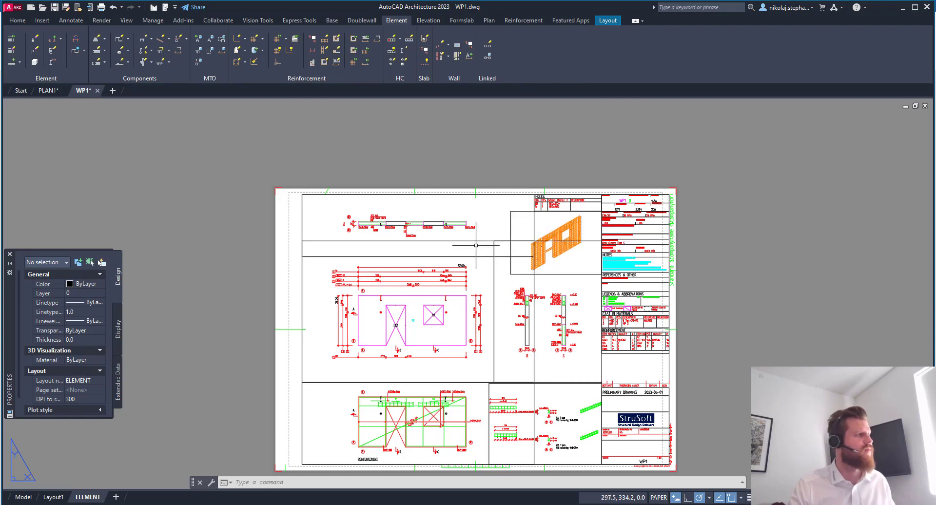
{"action": "left_click", "coordinate": [336, 20]}
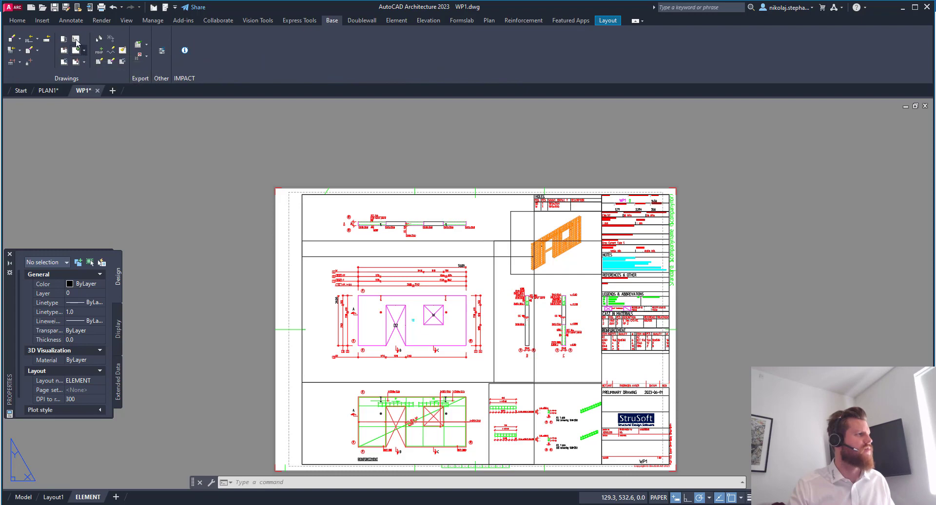
{"action": "left_click", "coordinate": [75, 39]}
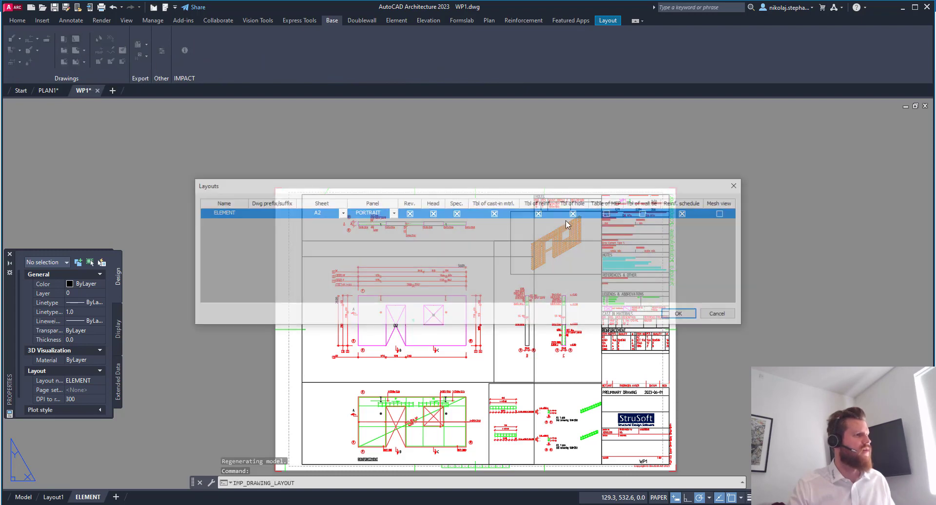
{"action": "right_click", "coordinate": [294, 213]}
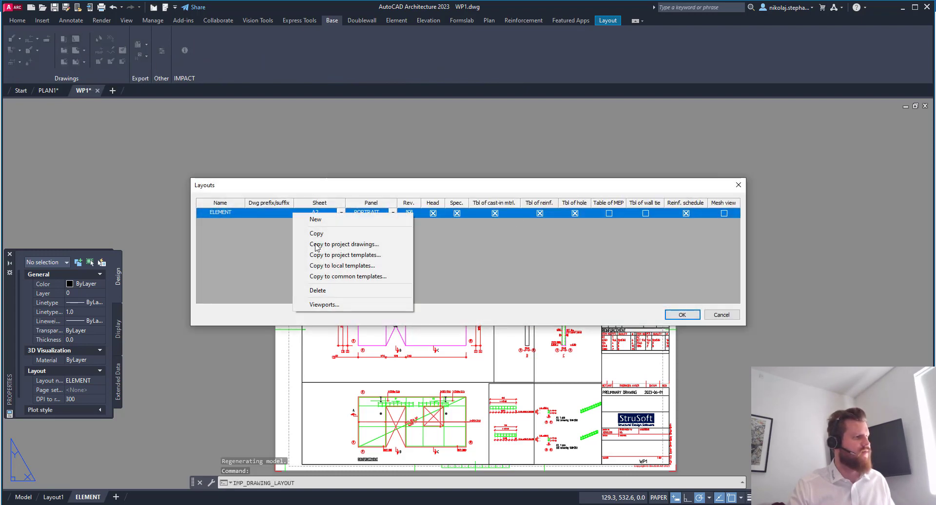
{"action": "left_click", "coordinate": [319, 305]}
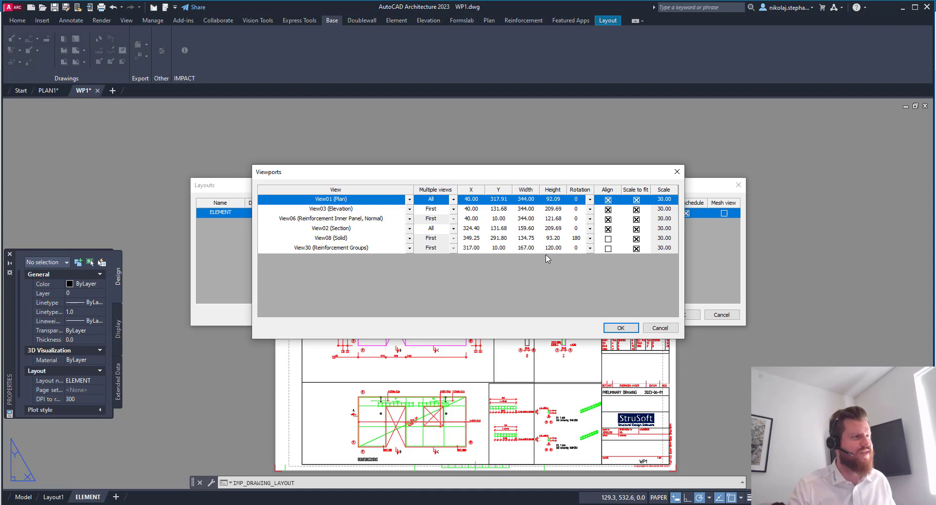
{"action": "left_click", "coordinate": [678, 173]}
{"action": "left_click", "coordinate": [739, 186]}
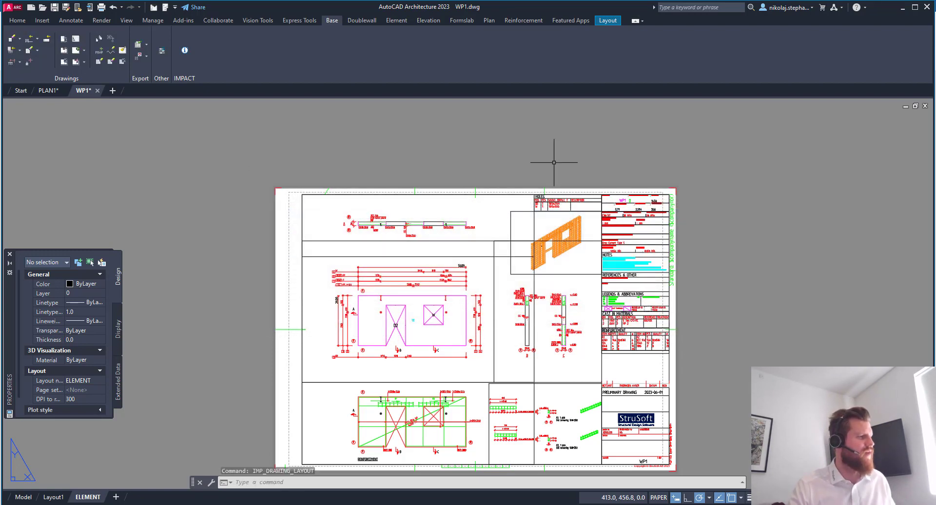
{"action": "left_click", "coordinate": [22, 498]}
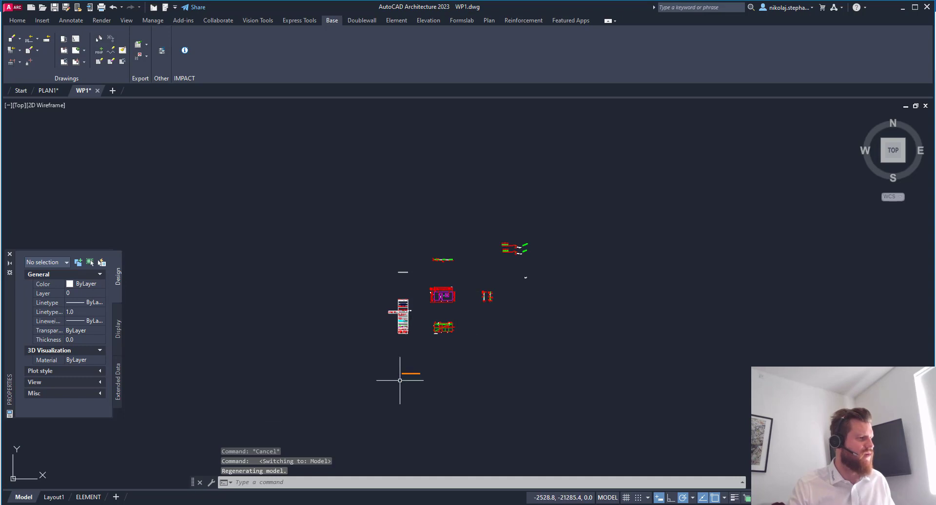
Step: Zoom across the generated WP1 views in model space, then switch to the ELEMENT layout
{"action": "scroll", "coordinate": [402, 377], "scroll_direction": "up", "scroll_amount": 3}
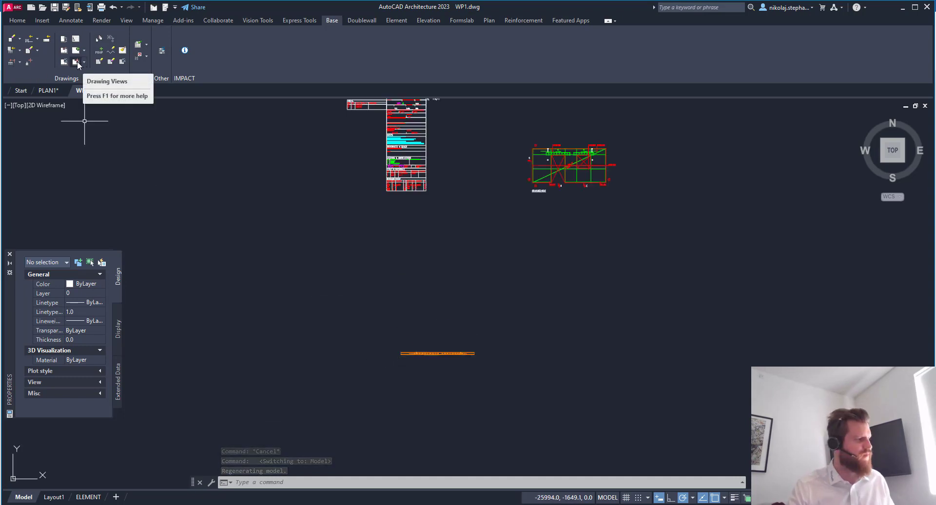
{"action": "scroll", "coordinate": [449, 307], "scroll_direction": "down", "scroll_amount": 3}
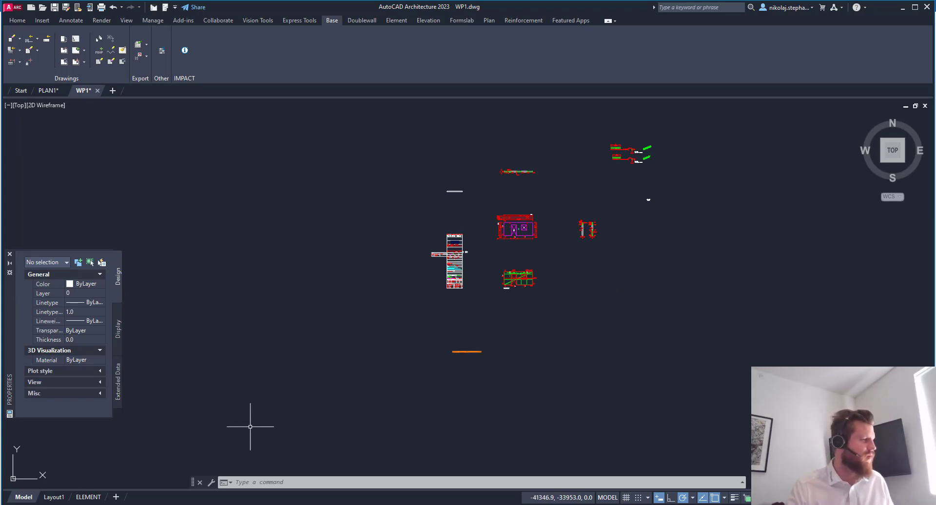
{"action": "left_click", "coordinate": [88, 497]}
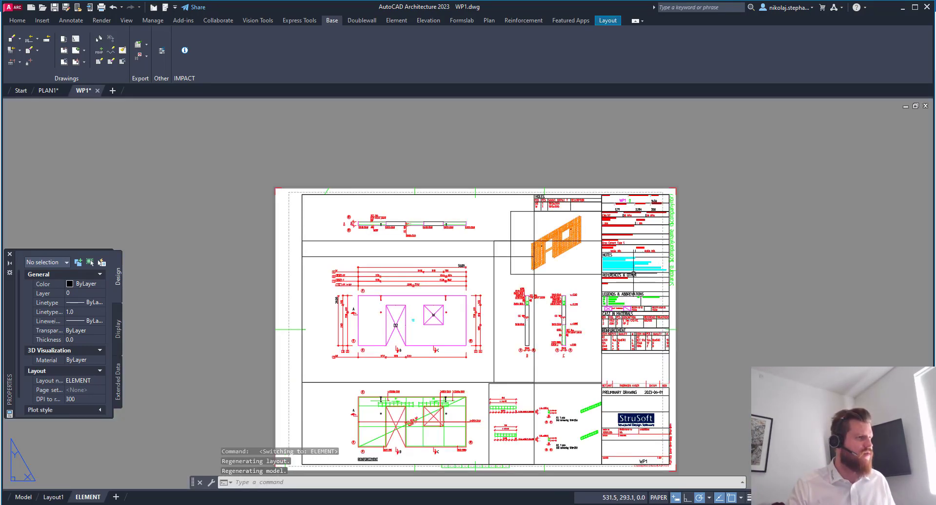
{"action": "middle_click_drag", "start_coordinate": [731, 295], "coordinate": [771, 261]}
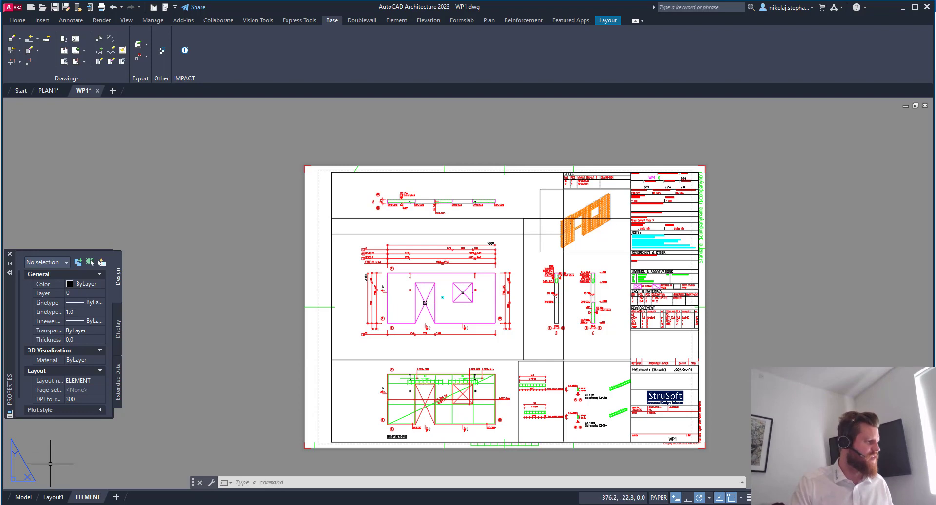
{"action": "left_click", "coordinate": [24, 497]}
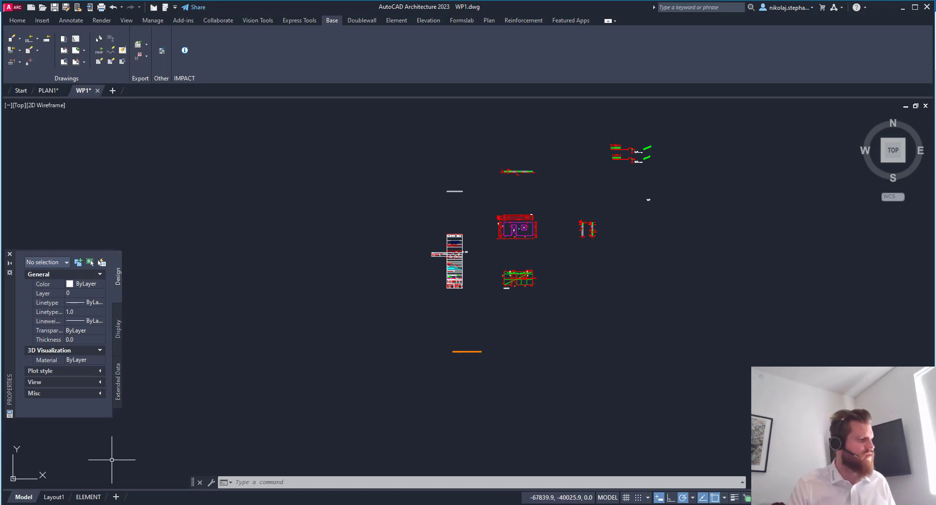
{"action": "left_click", "coordinate": [88, 497]}
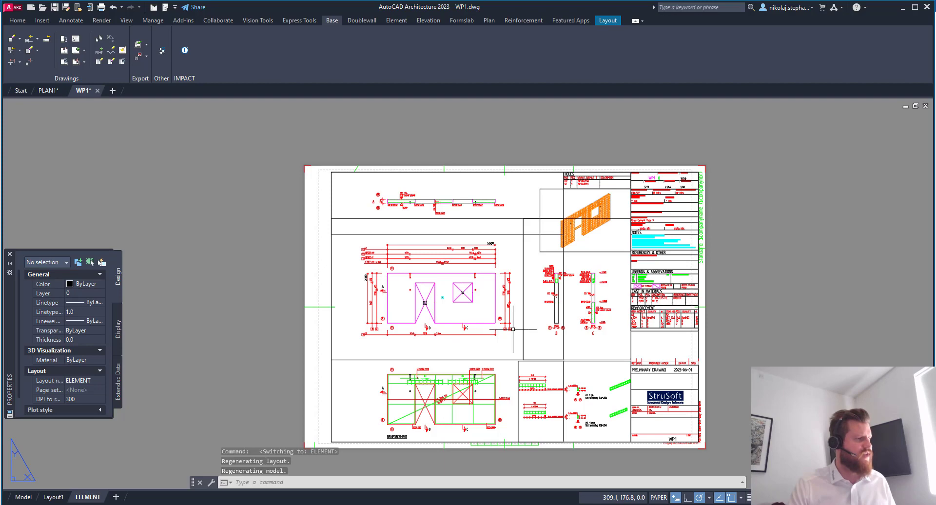